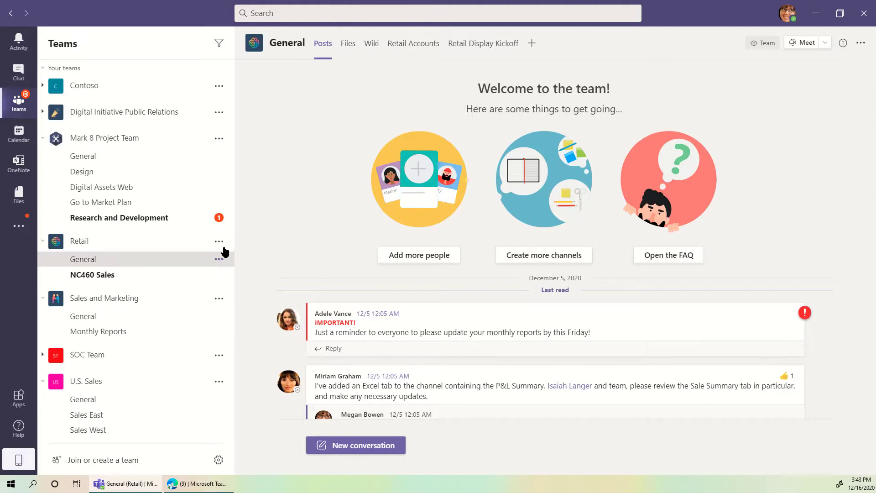
- Open Manage team for Retail and expand Members and guests to see three owners and sixteen members
left_click(219, 241)
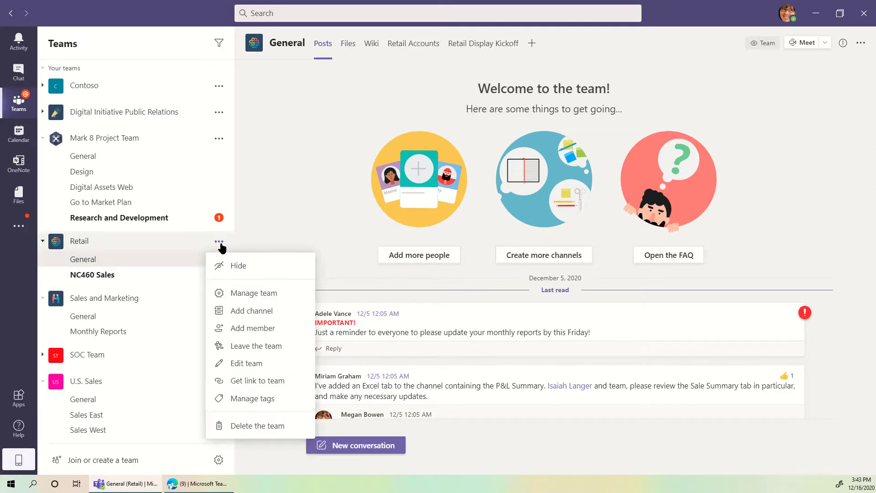
left_click(249, 293)
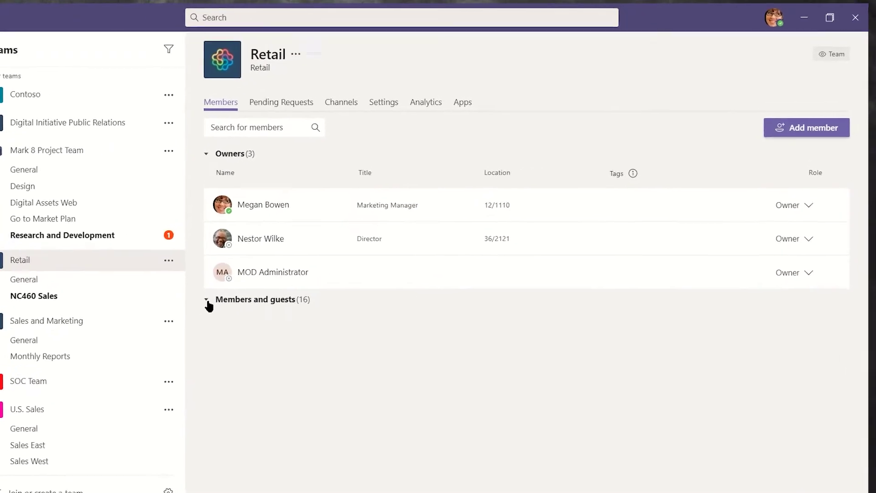
left_click(207, 301)
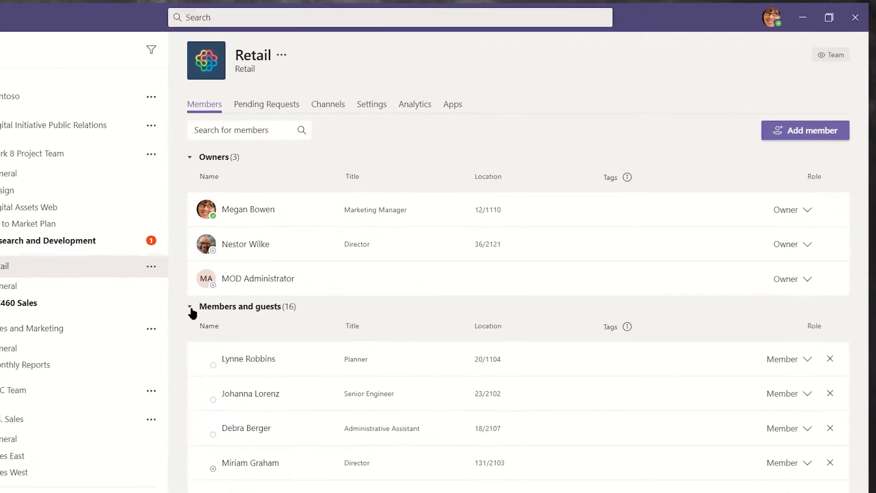
scroll(489, 359, "down", 2)
scroll(490, 361, "down", 3)
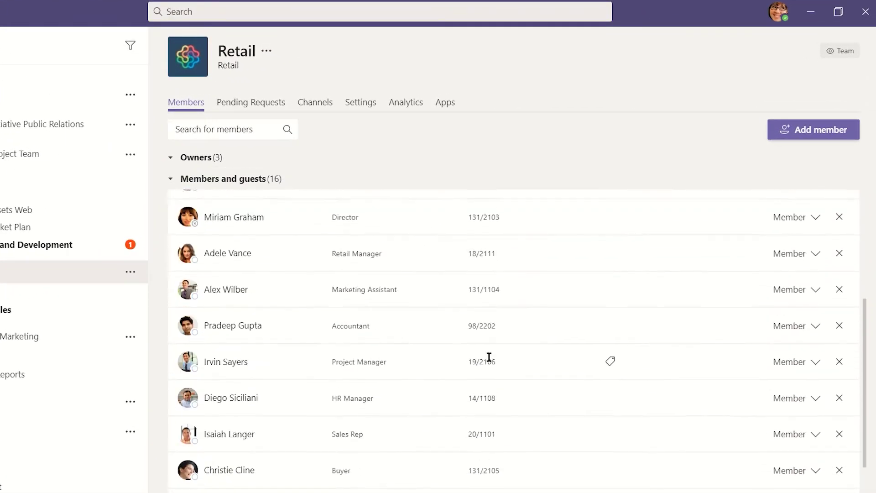
scroll(489, 361, "up", 4)
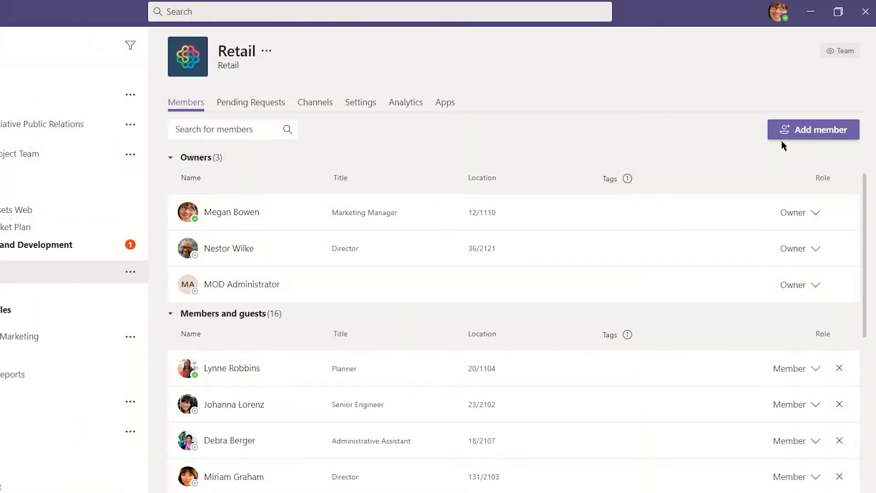
left_click(816, 375)
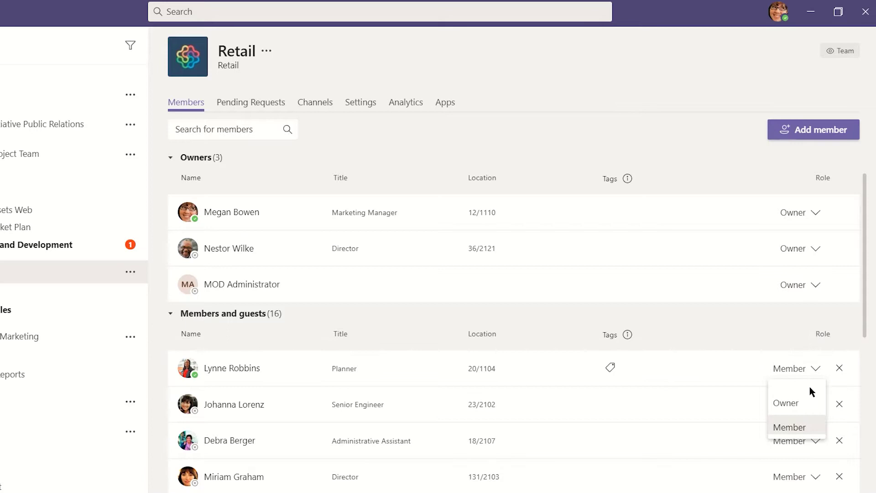
left_click(817, 251)
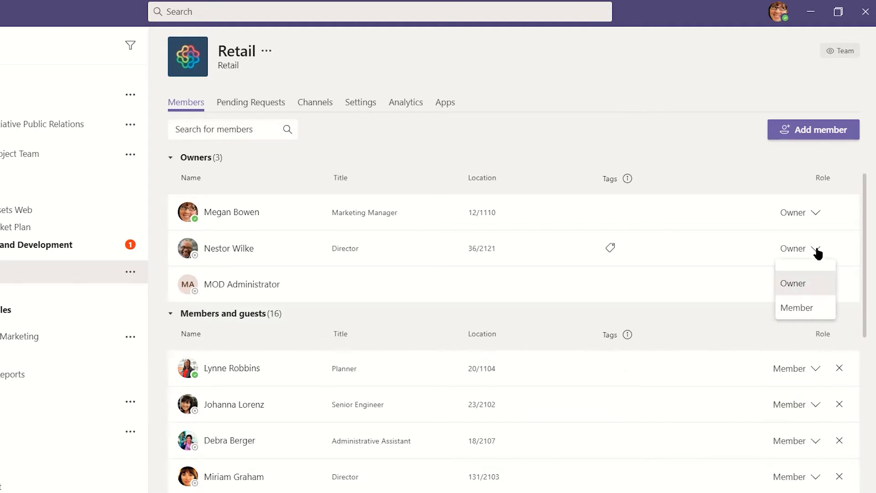
left_click(821, 137)
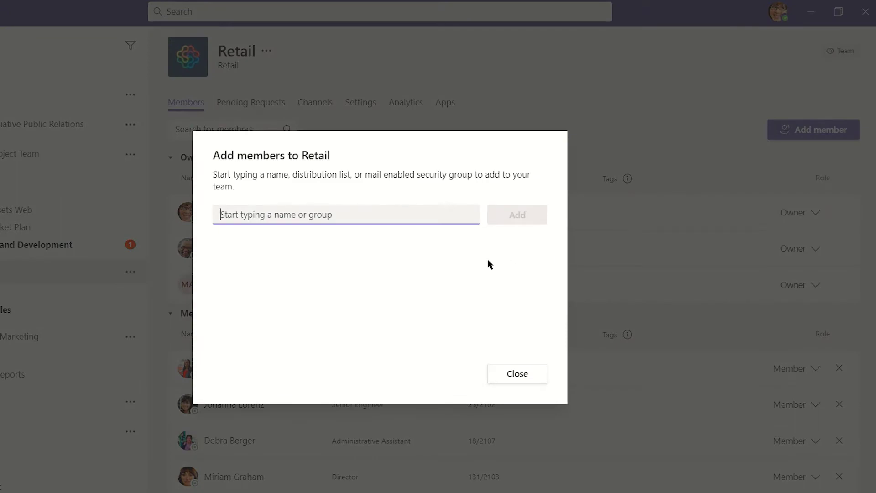
left_click(519, 373)
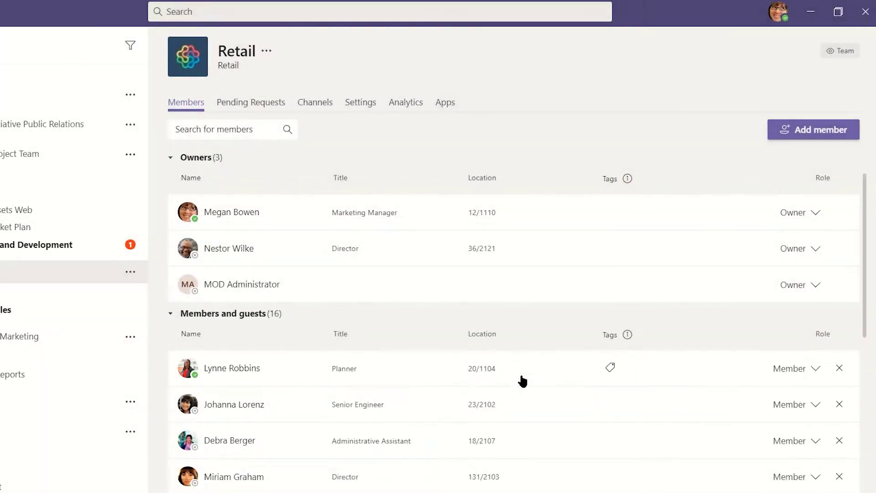
- Check Retail's pending requests and channels, viewing then dismissing the NC460 Sales channel's options
left_click(270, 108)
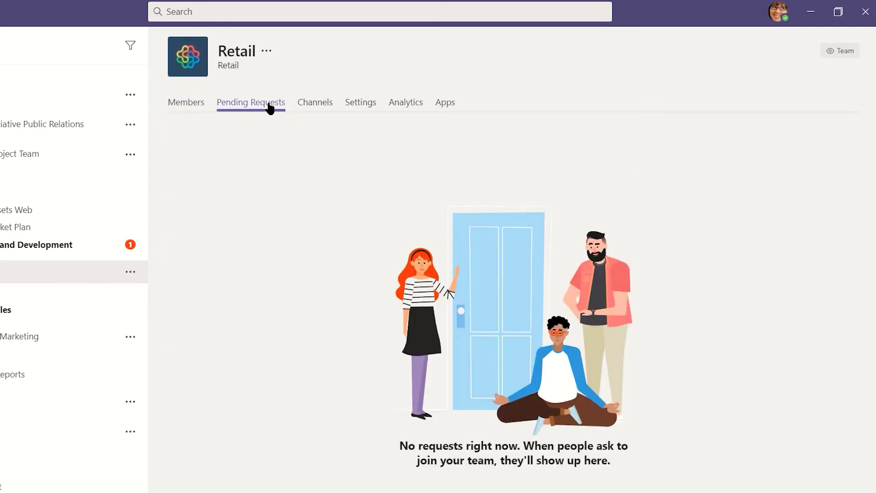
left_click(322, 107)
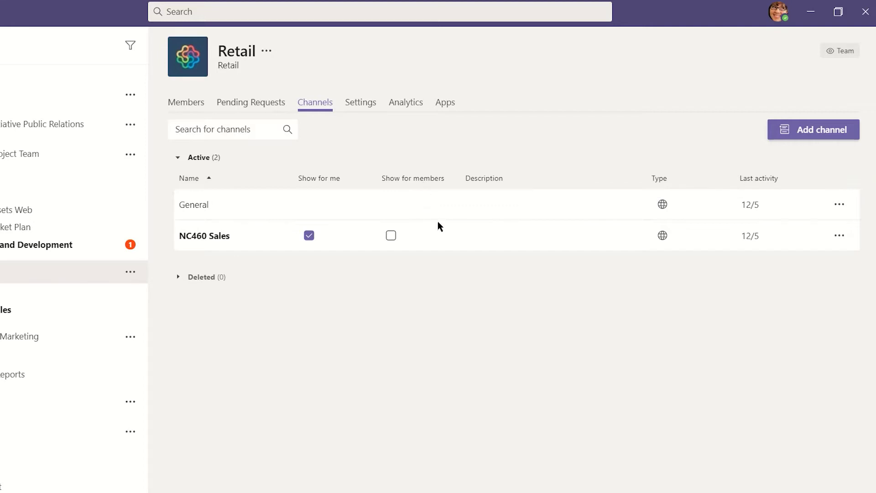
left_click(840, 237)
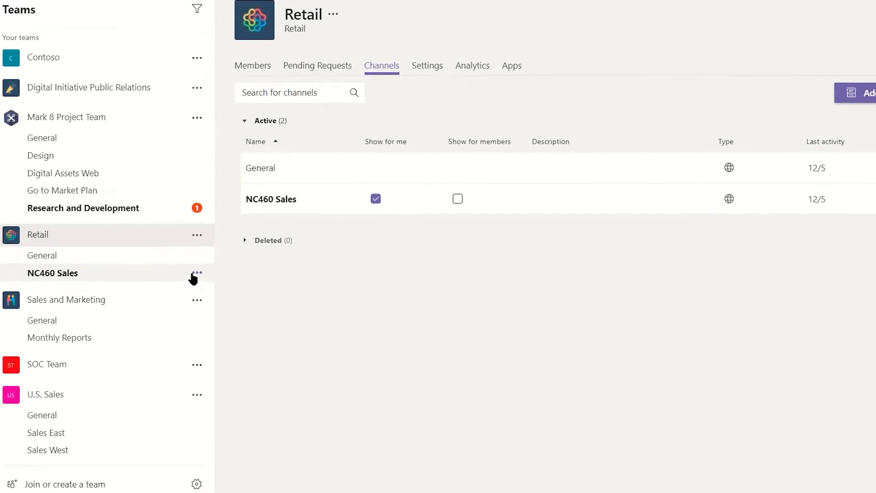
left_click(130, 310)
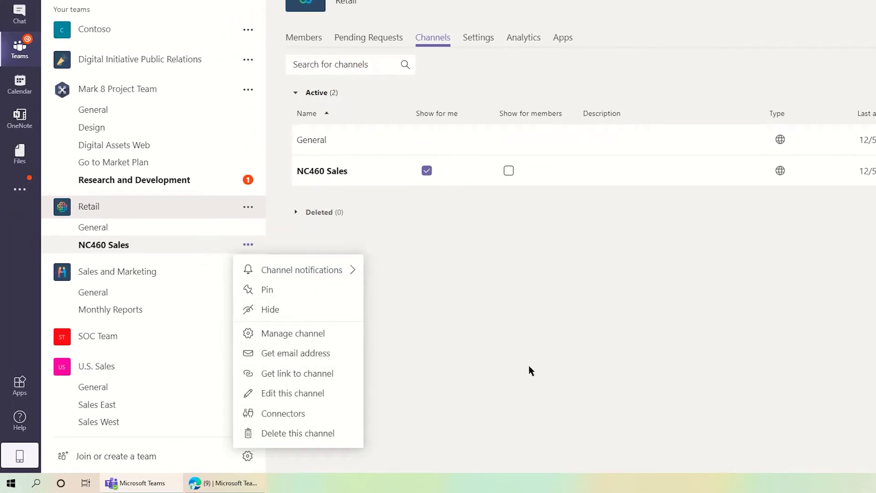
left_click(580, 336)
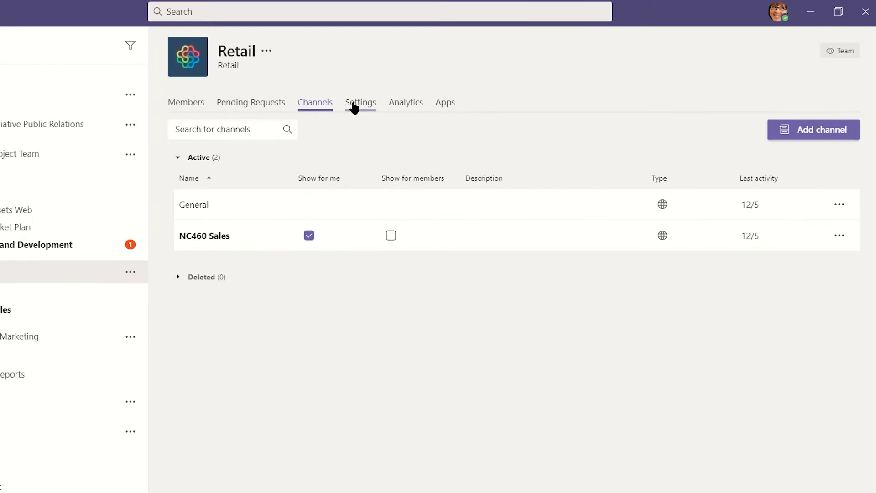
- Open Retail's settings and expand the team picture and member permissions sections
left_click(354, 104)
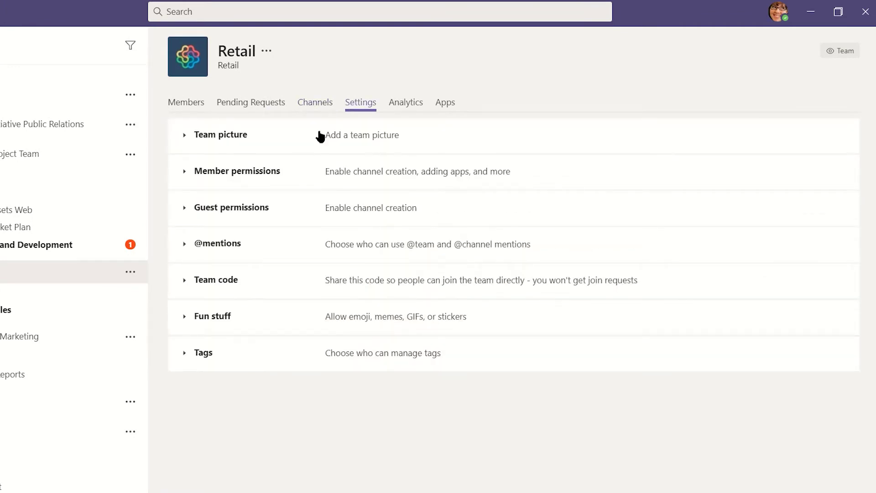
left_click(218, 140)
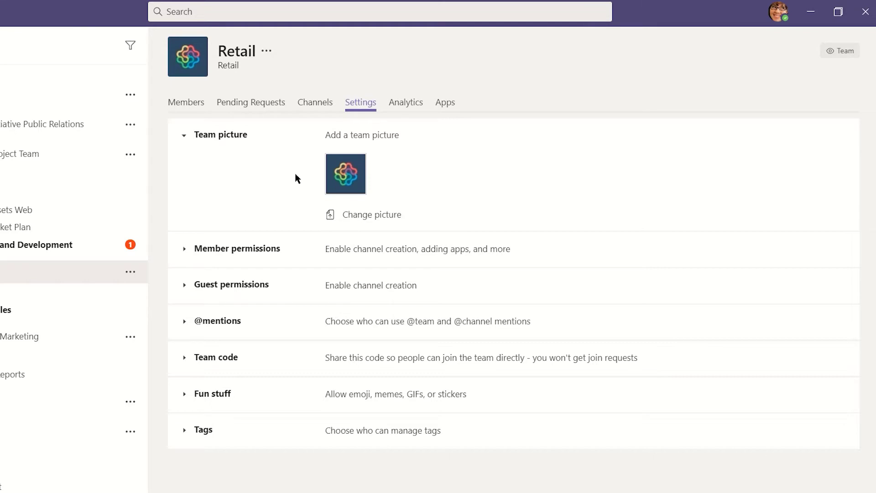
left_click(187, 252)
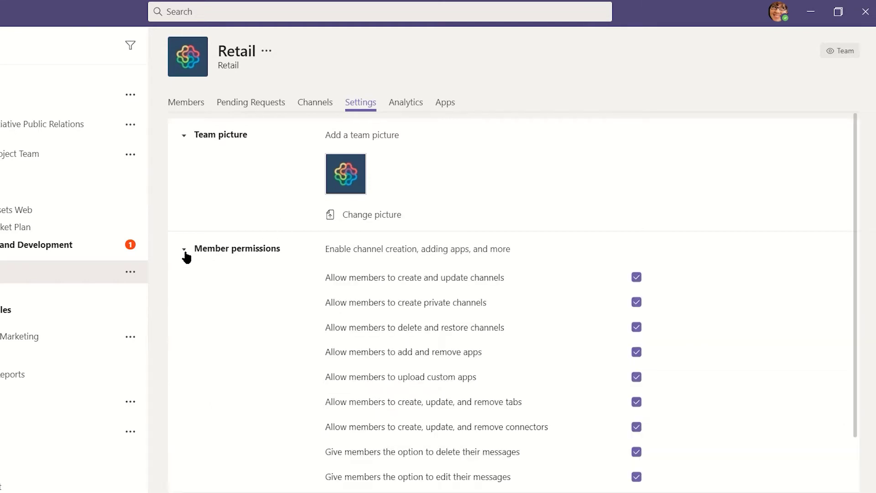
scroll(214, 291, "down", 2)
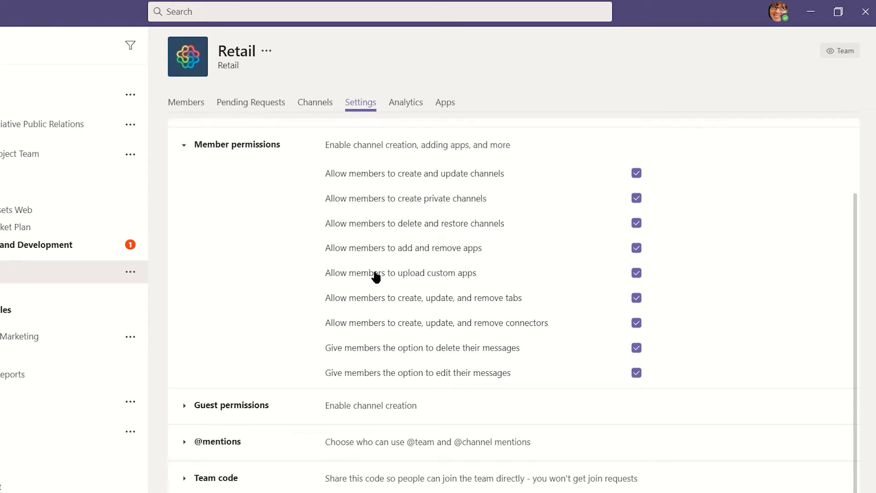
- Uncheck 'Allow members to add and remove apps' and 'Allow members to upload custom apps', then expand guest permissions
left_click(637, 248)
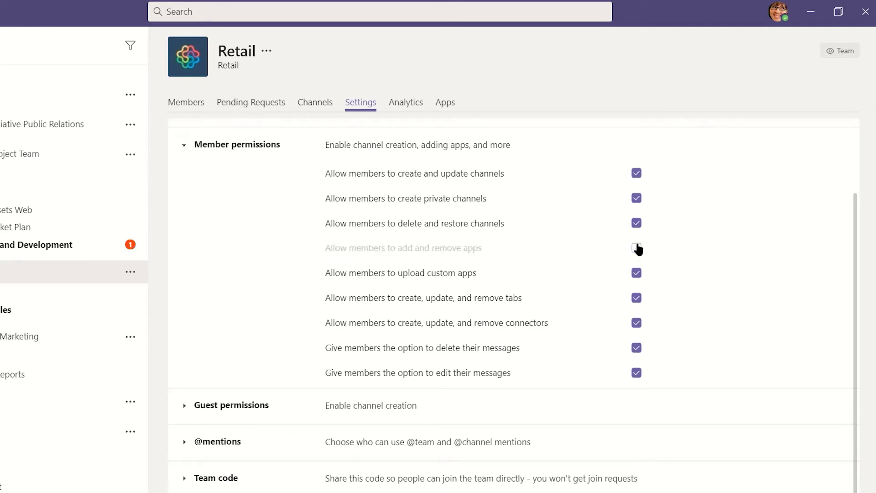
left_click(637, 272)
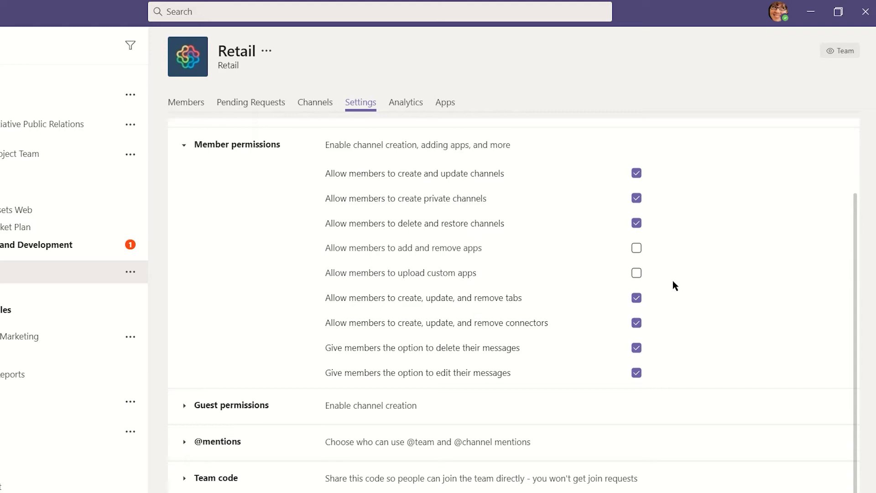
left_click(248, 411)
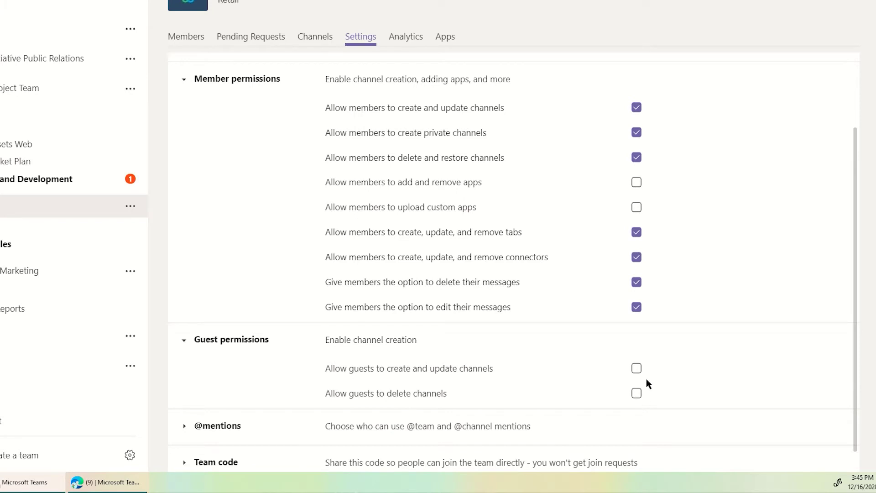
scroll(647, 383, "down", 1)
left_click(182, 345)
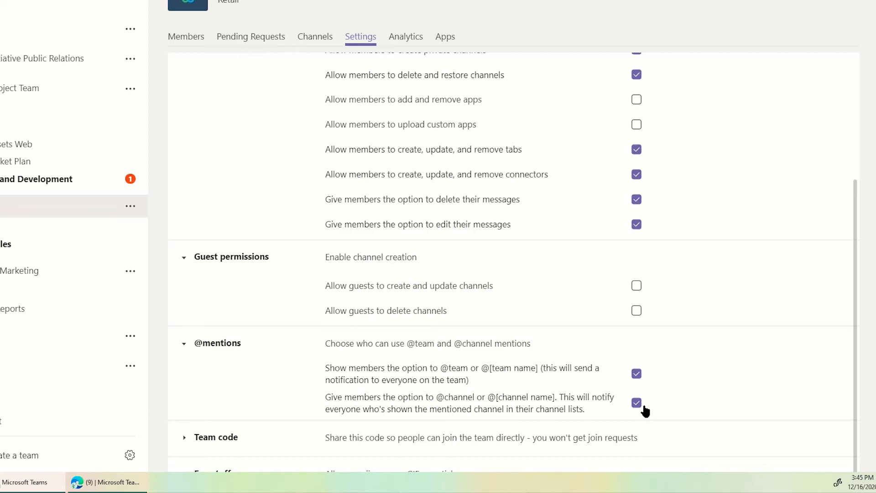
scroll(643, 408, "down", 2)
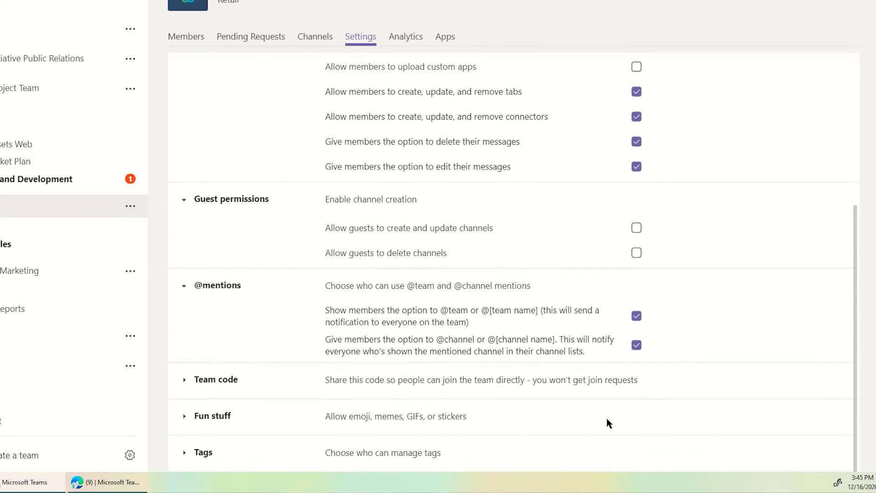
left_click(204, 384)
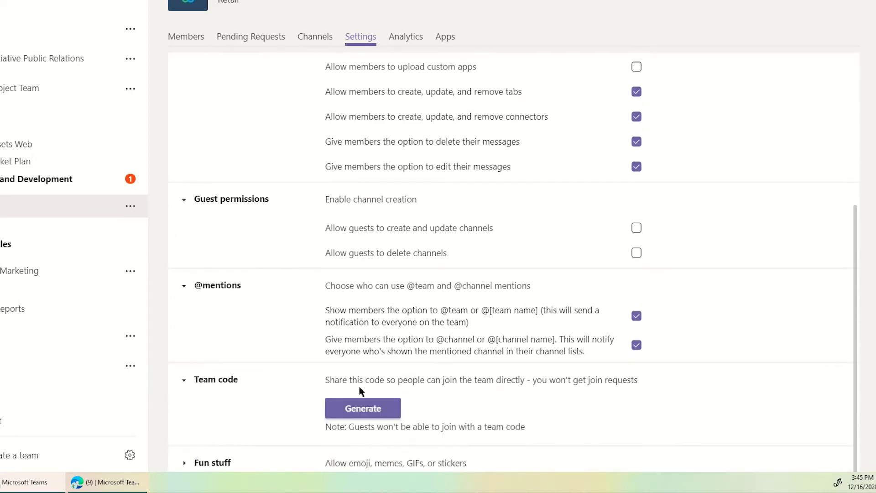
scroll(360, 390, "down", 1)
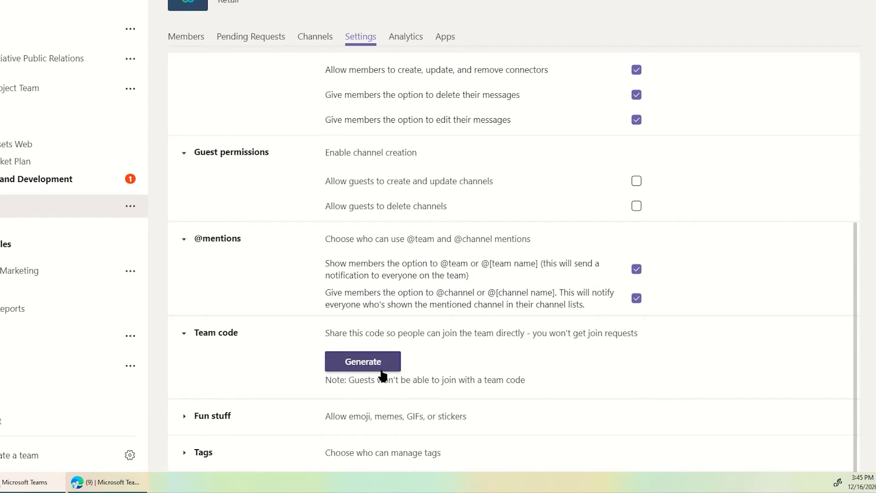
left_click(383, 370)
scroll(394, 365, "down", 1)
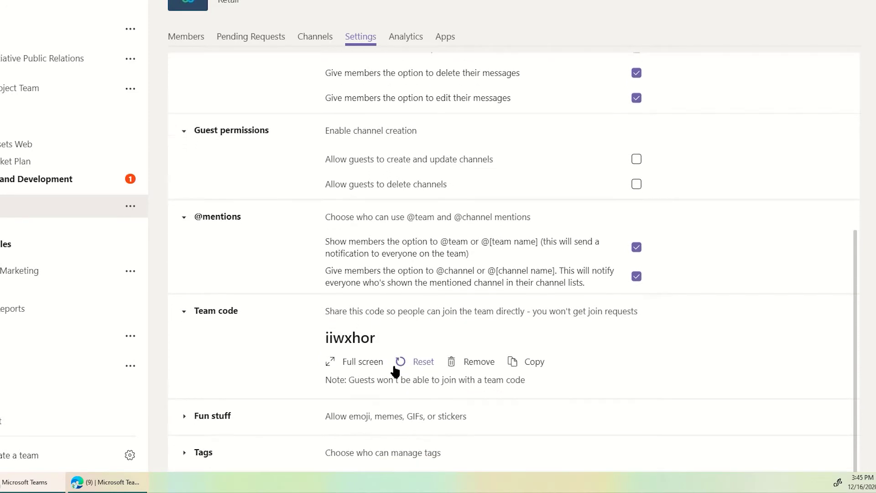
- Show the team code full screen and confirm the Giphy content filter stays Strict
left_click(364, 363)
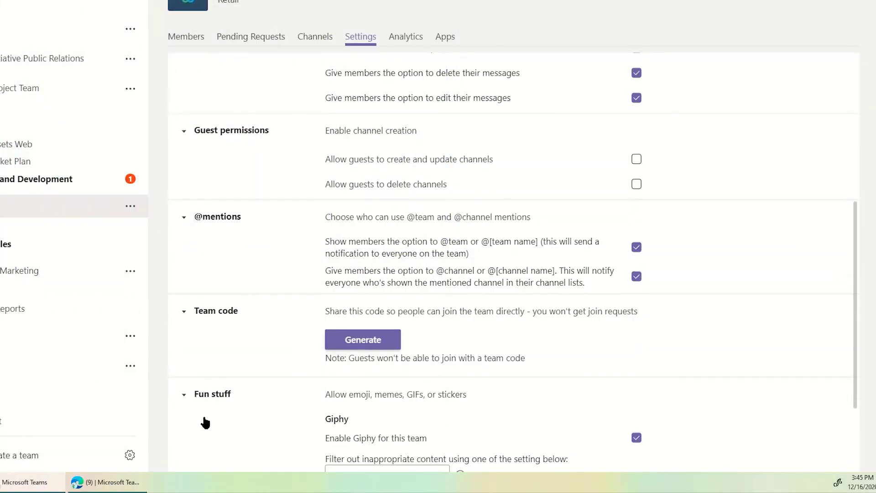
scroll(481, 341, "down", 3)
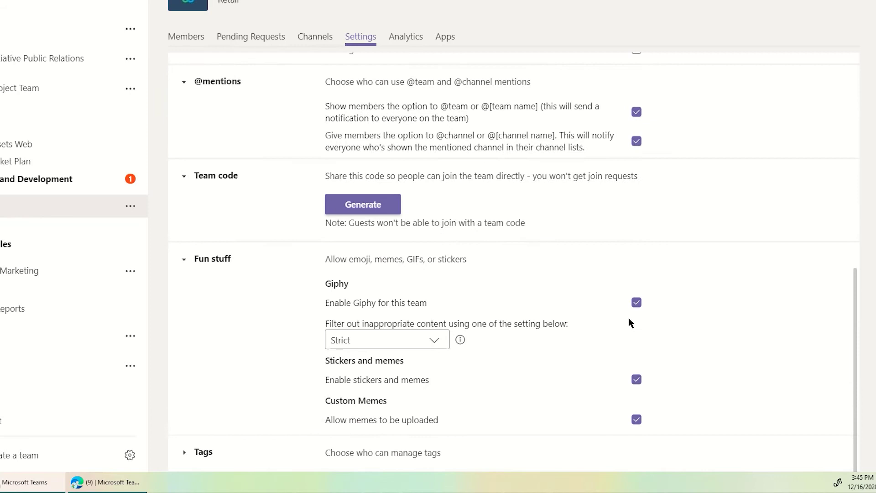
left_click(443, 347)
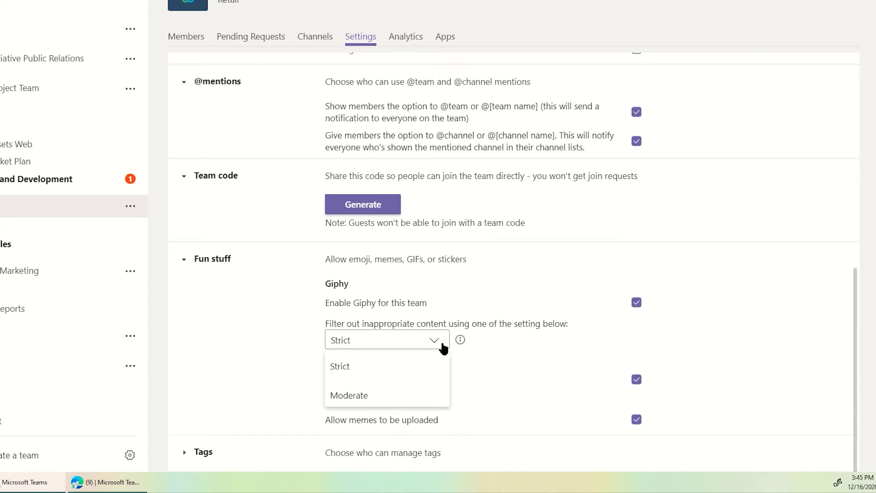
left_click(513, 348)
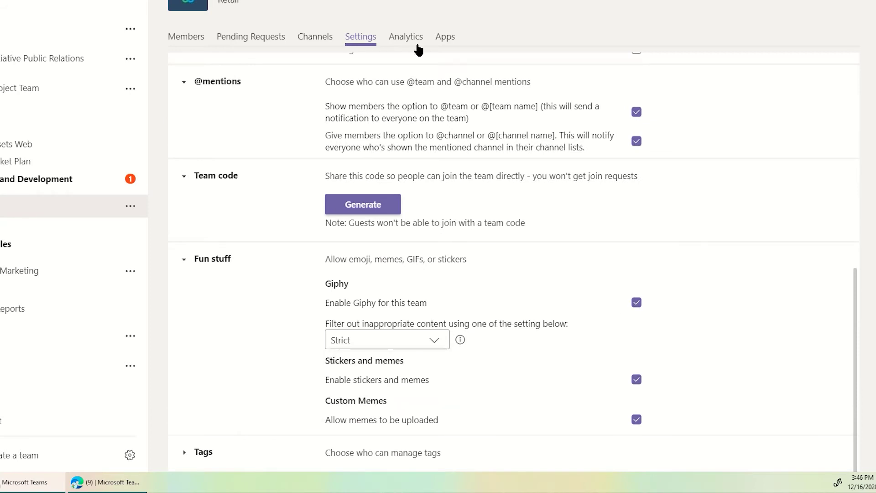
- Review Retail's analytics, keeping the Last 7 Days period, then view the team's installed apps
left_click(407, 38)
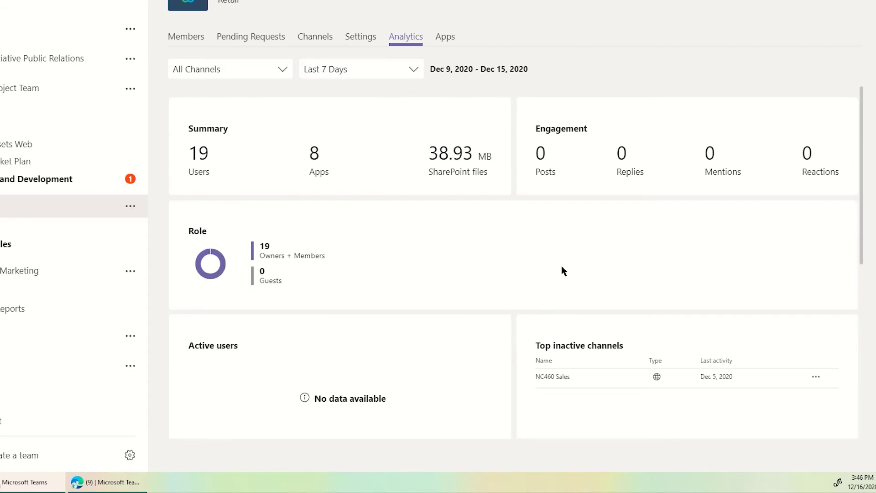
scroll(561, 267, "down", 2)
scroll(561, 270, "down", 1)
scroll(561, 271, "down", 2)
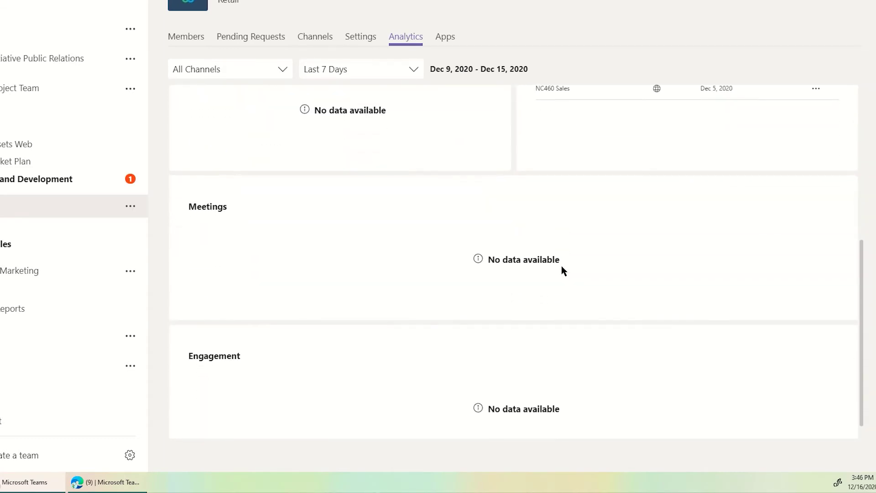
scroll(561, 270, "down", 1)
scroll(561, 271, "up", 5)
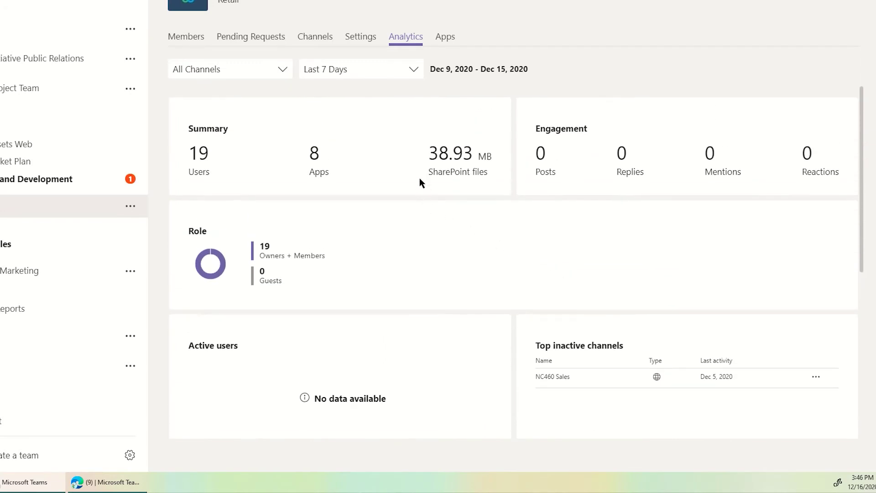
left_click(416, 75)
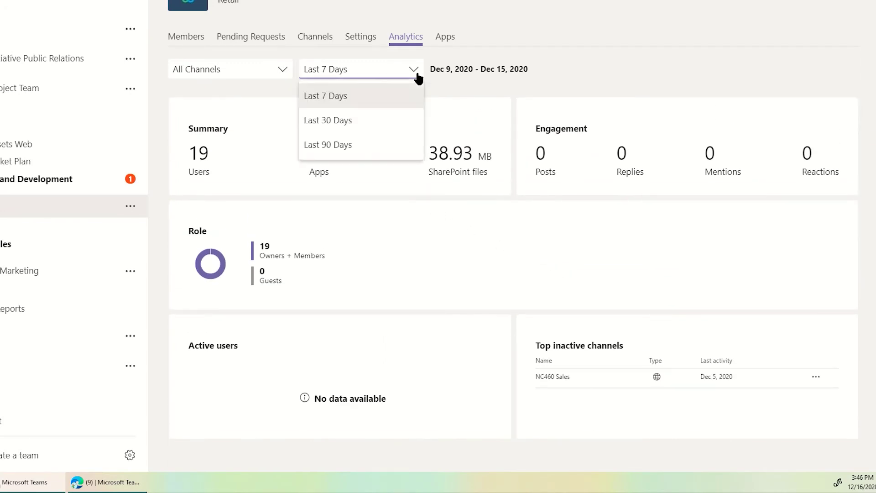
left_click(443, 71)
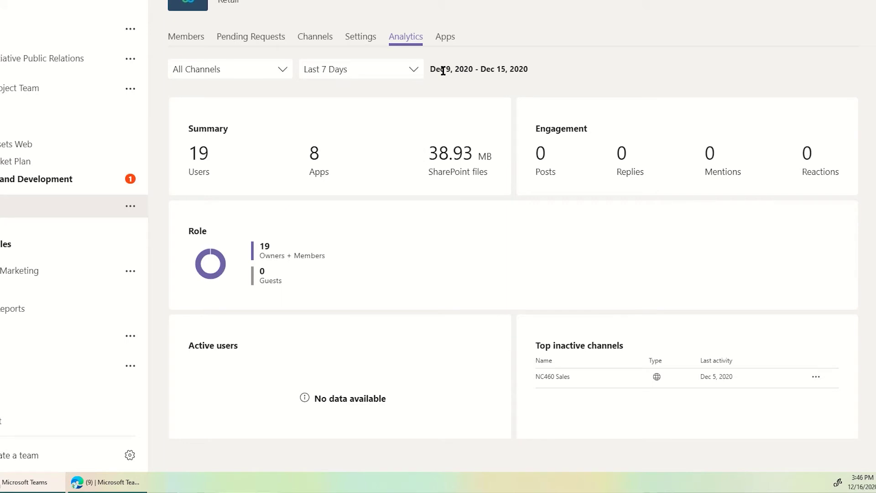
left_click(439, 40)
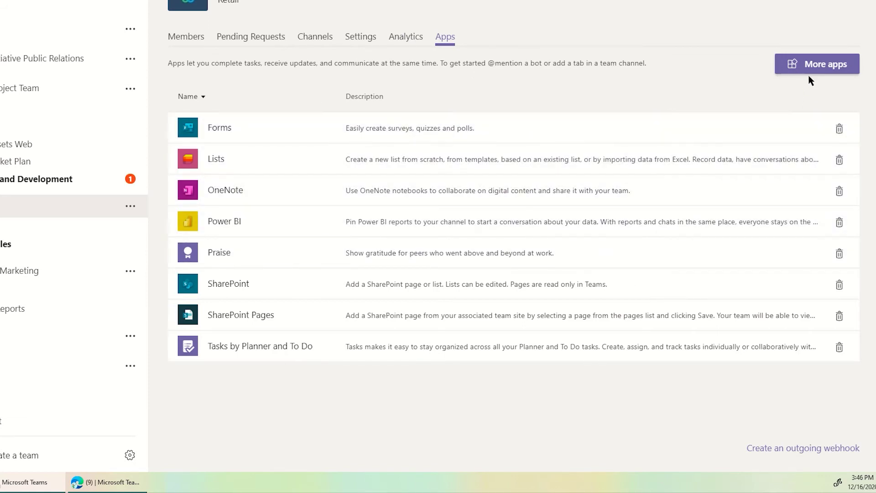
- From More apps, select Polly and choose Add to a team
left_click(809, 76)
mouse_move(426, 357)
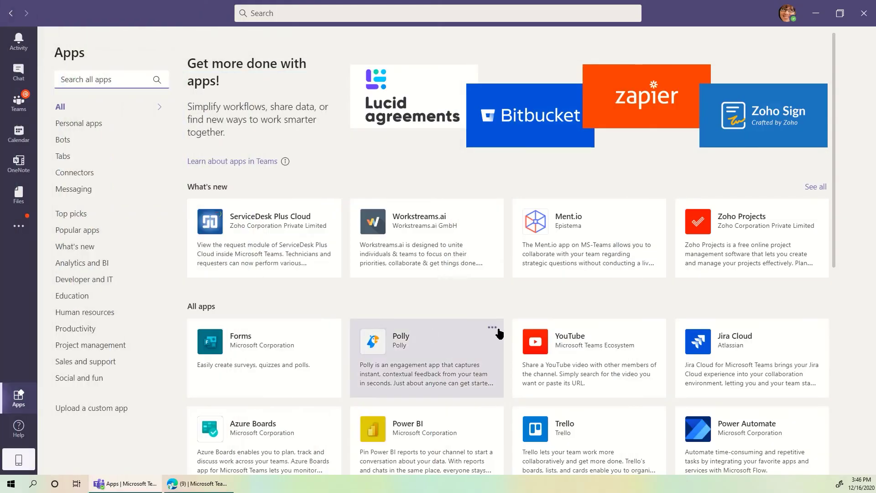
left_click(456, 345)
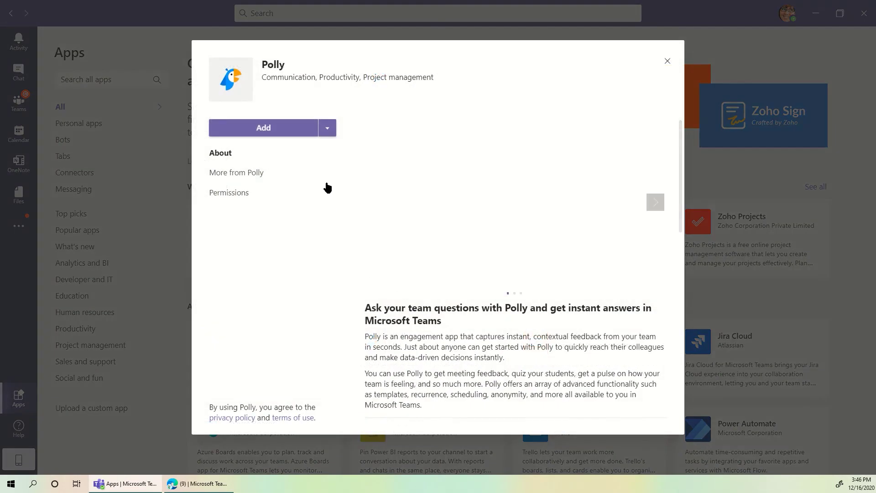
left_click(327, 130)
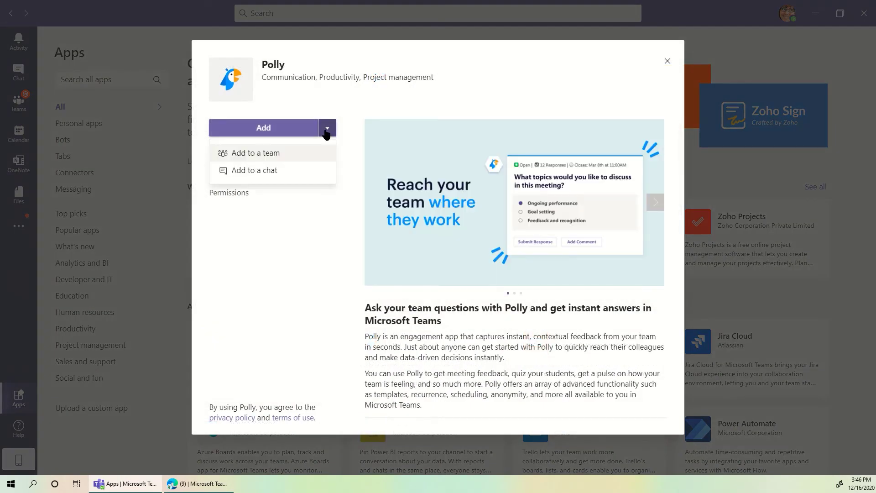
left_click(302, 158)
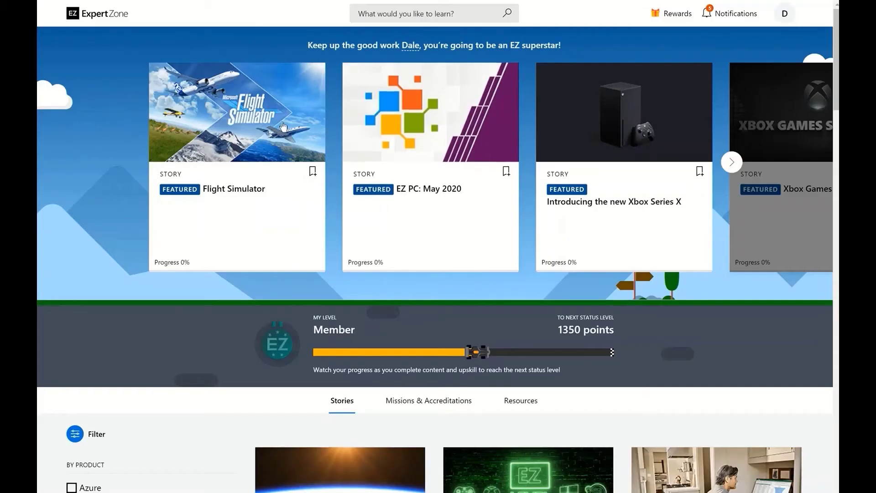
- Launch the Commercial Monthly Roundup September 2020 module on the ExpertZone site
left_click(732, 163)
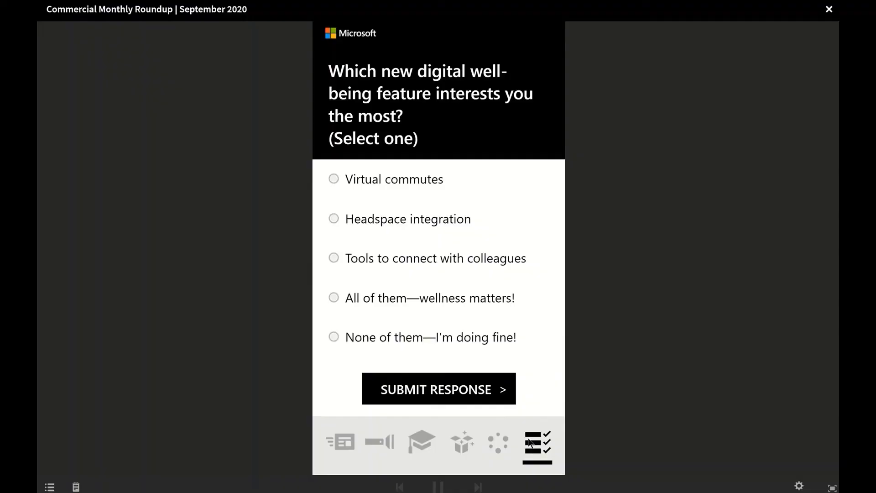